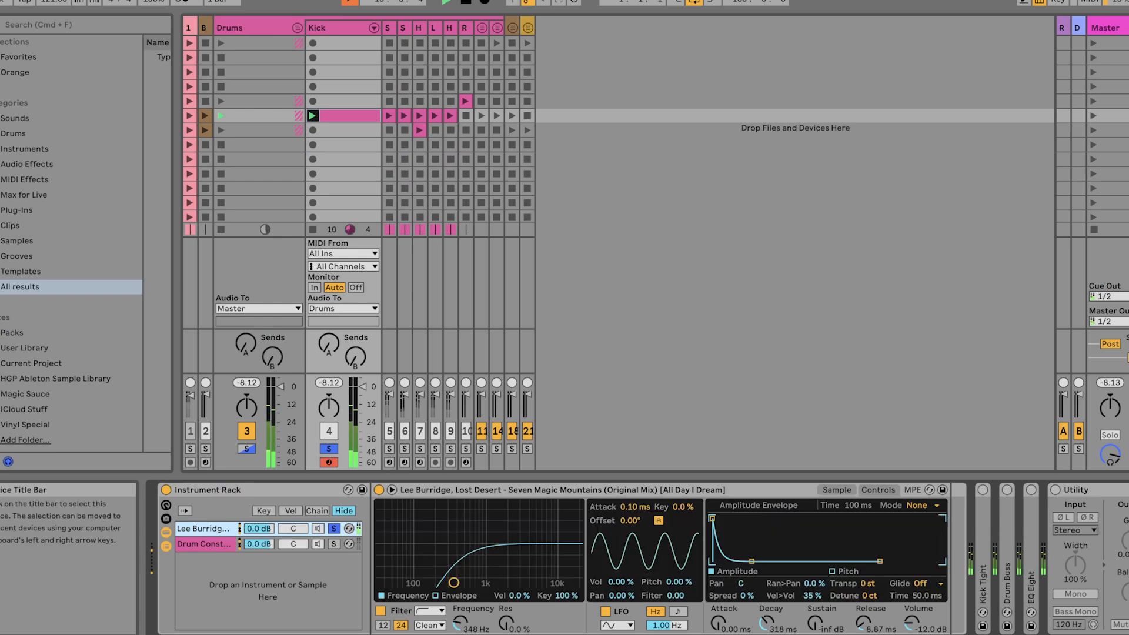
- Expand the folded Kick Tight device on the Kick track and activate it
double_click(983, 553)
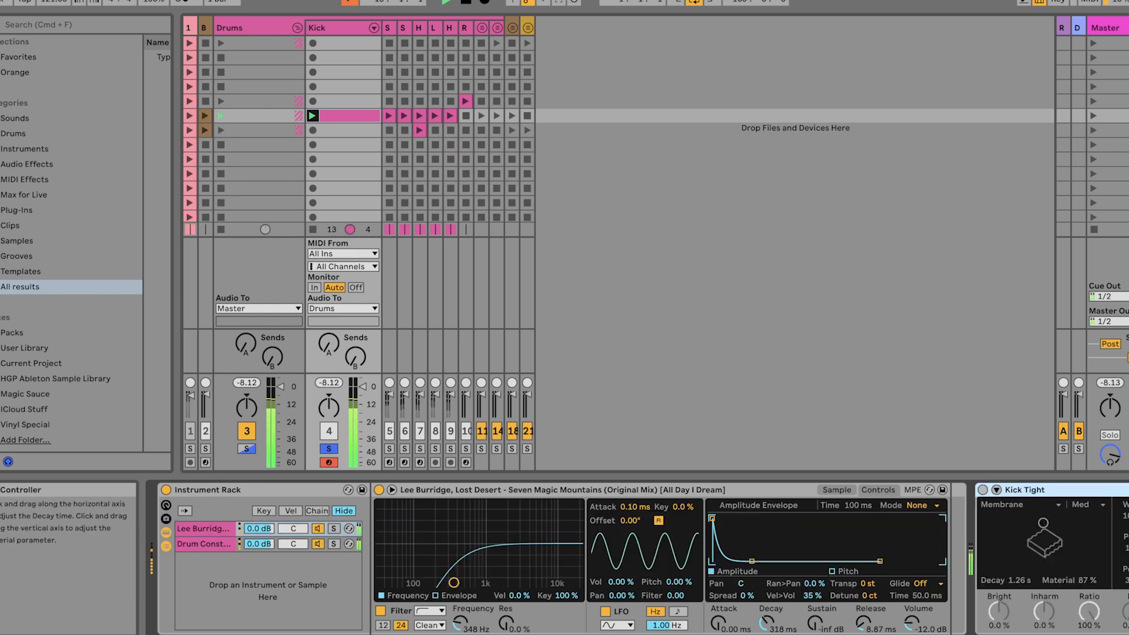
click(983, 490)
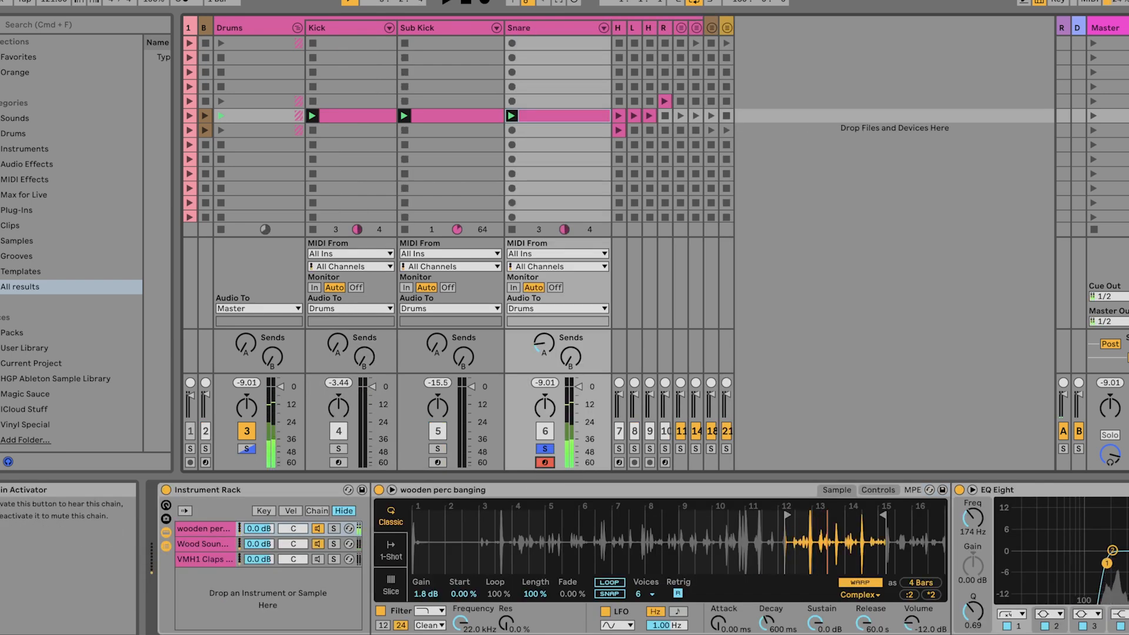
- Activate the Wood Sounds chain in the Snare track's instrument rack and take the Snare track out of solo
click(318, 544)
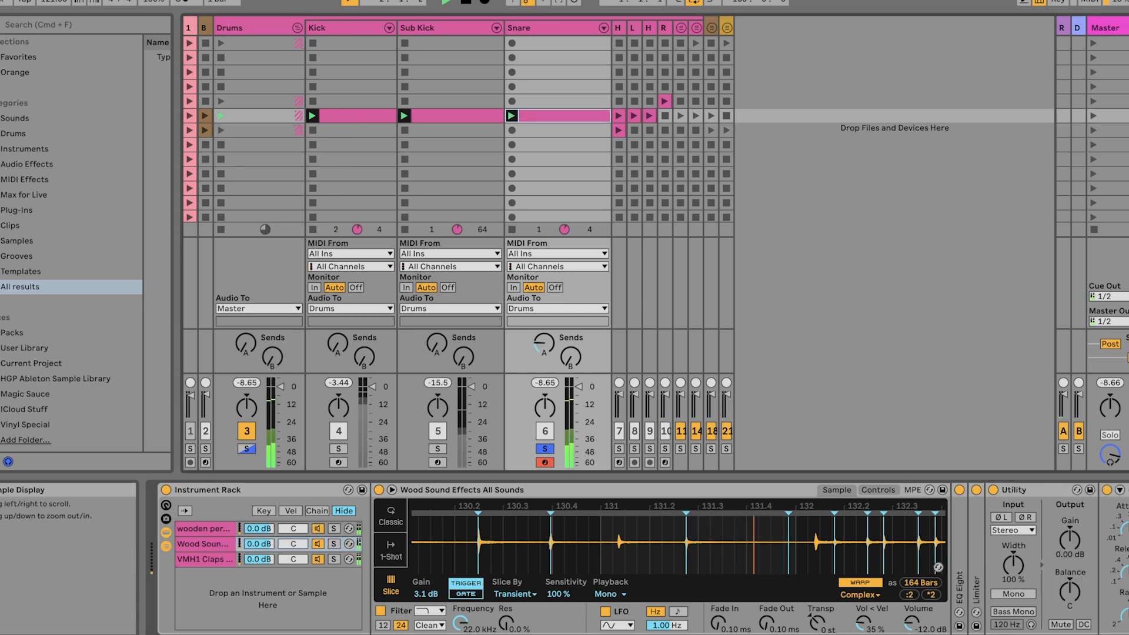
click(545, 448)
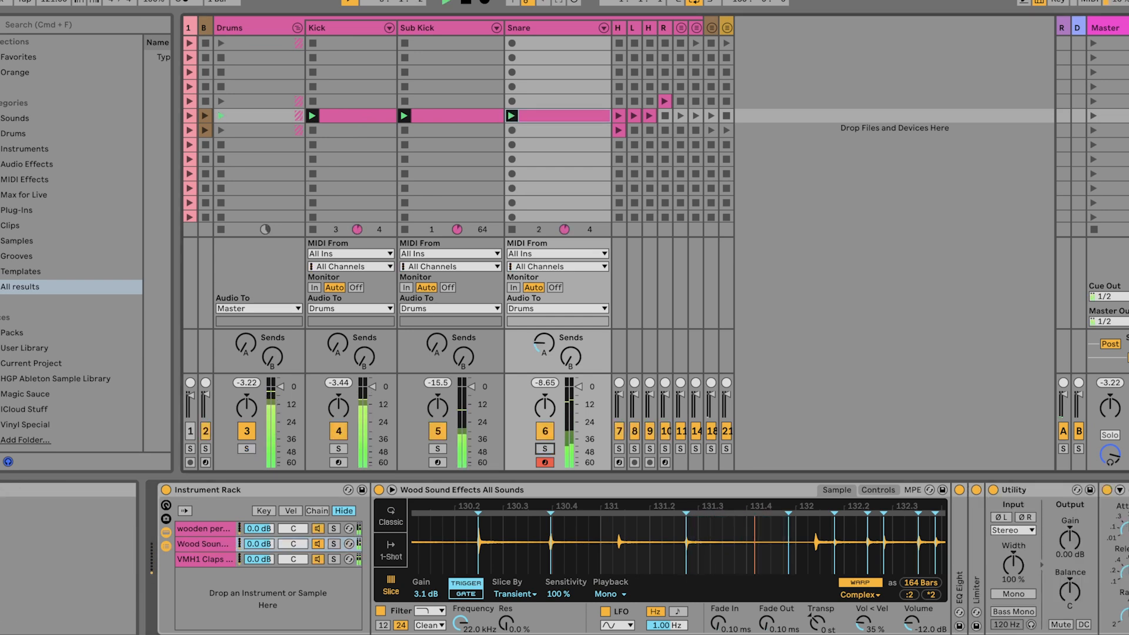
- Inspect the VMH1 Crash 01 and VEH1 Reverse pads in the Rise Crash track's Drum Rack
scroll(635, 559, right, 10)
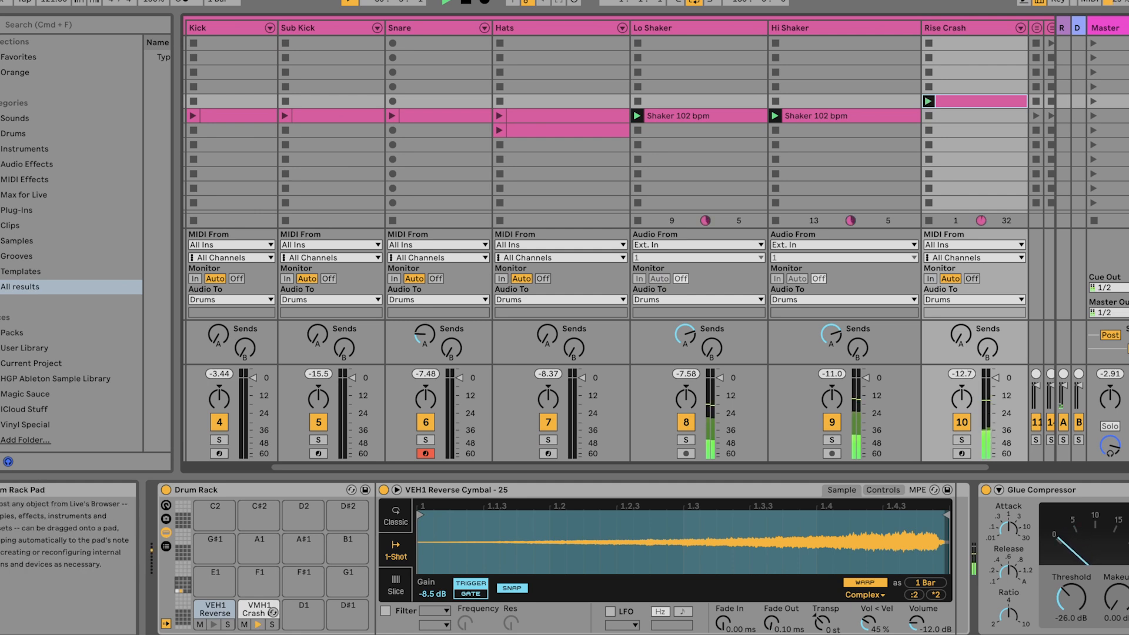
click(258, 609)
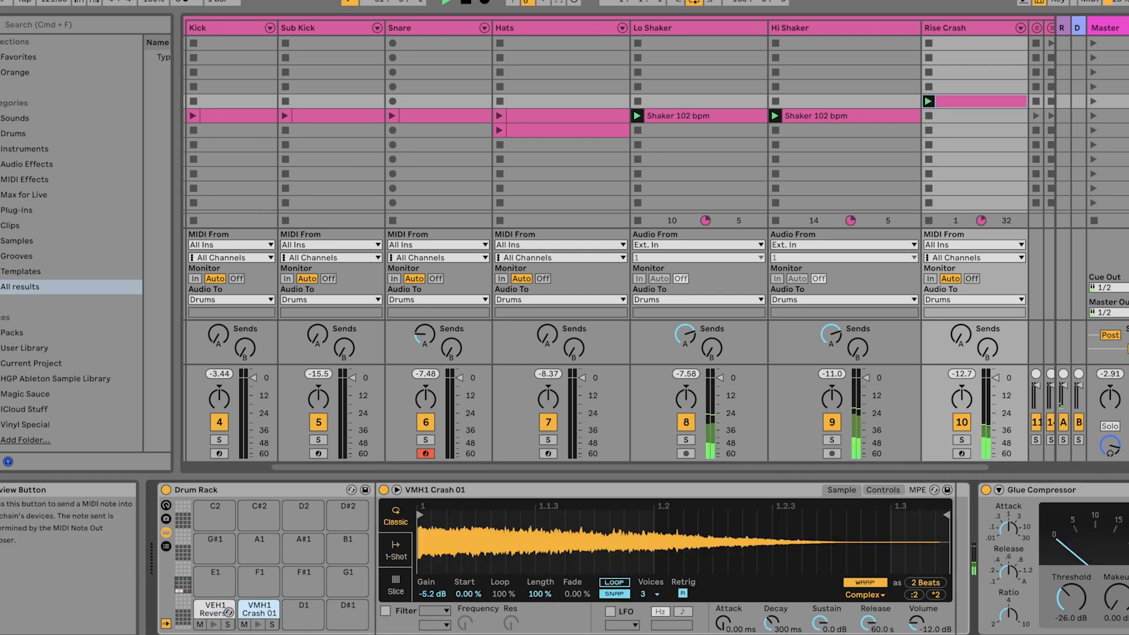
click(229, 612)
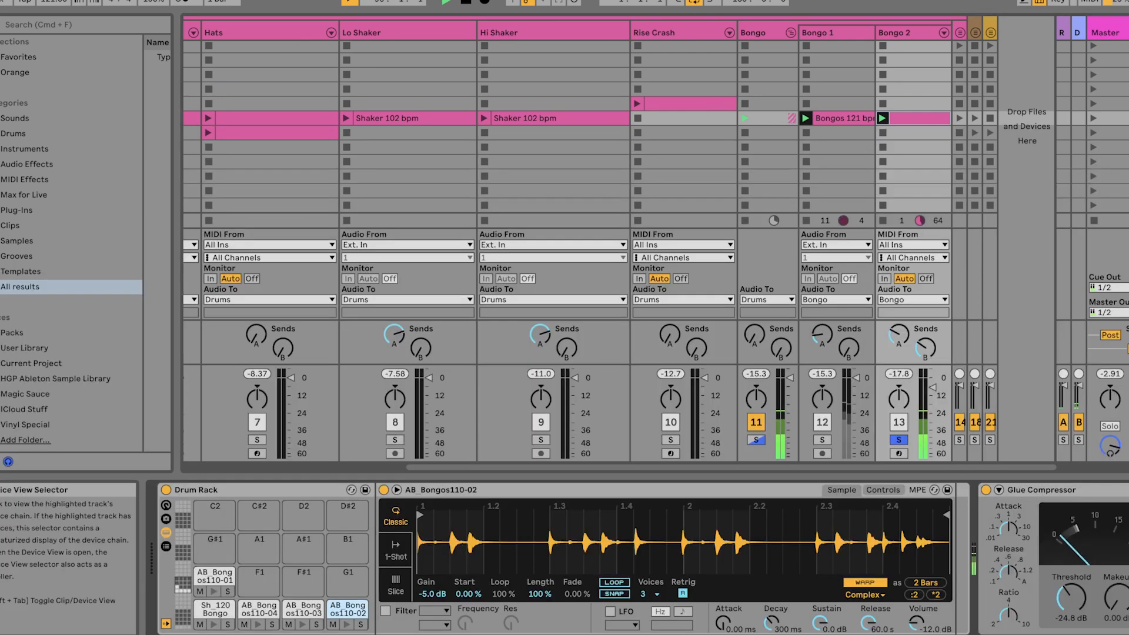
- Solo the Bongo group to hear both bongo tracks together, and expand the Saturator on the Drums group
scroll(638, 558, right, 4)
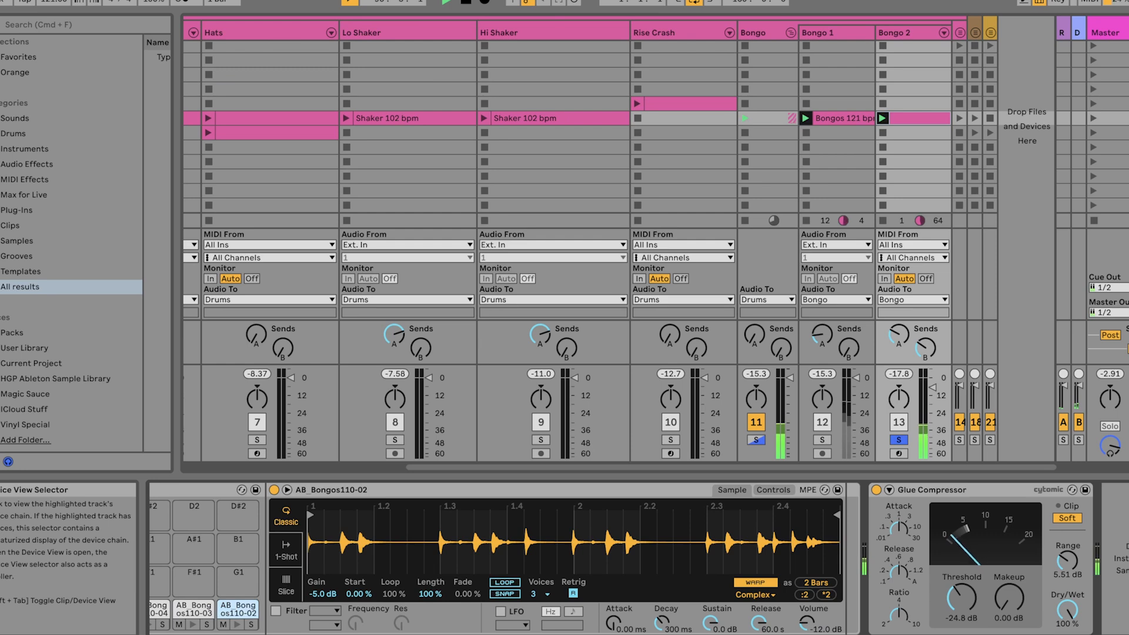
click(756, 440)
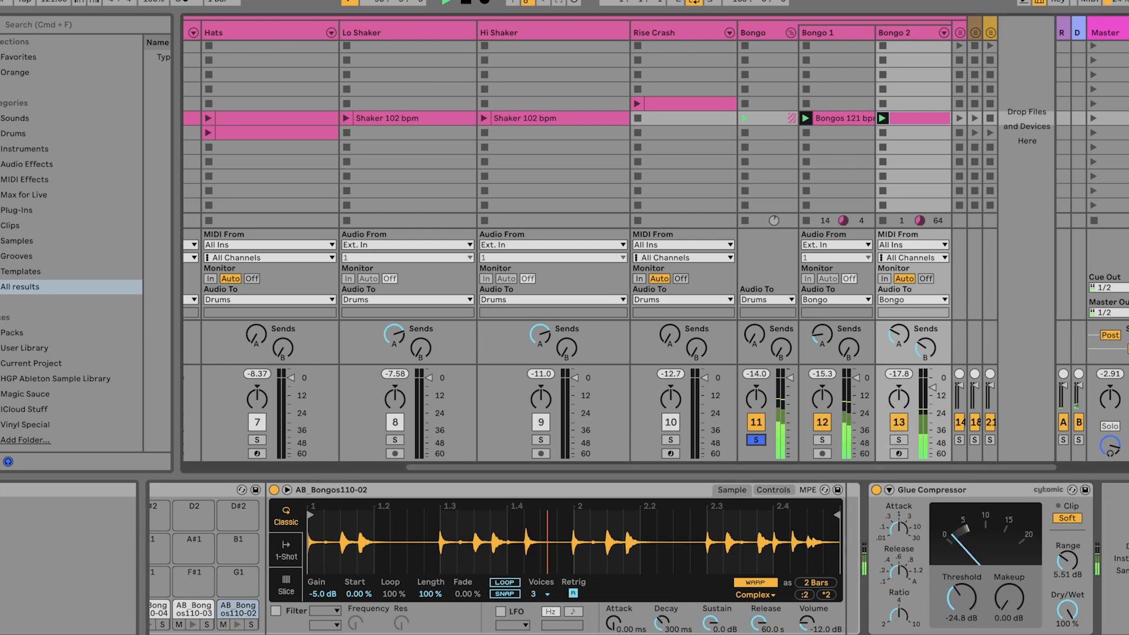
click(756, 33)
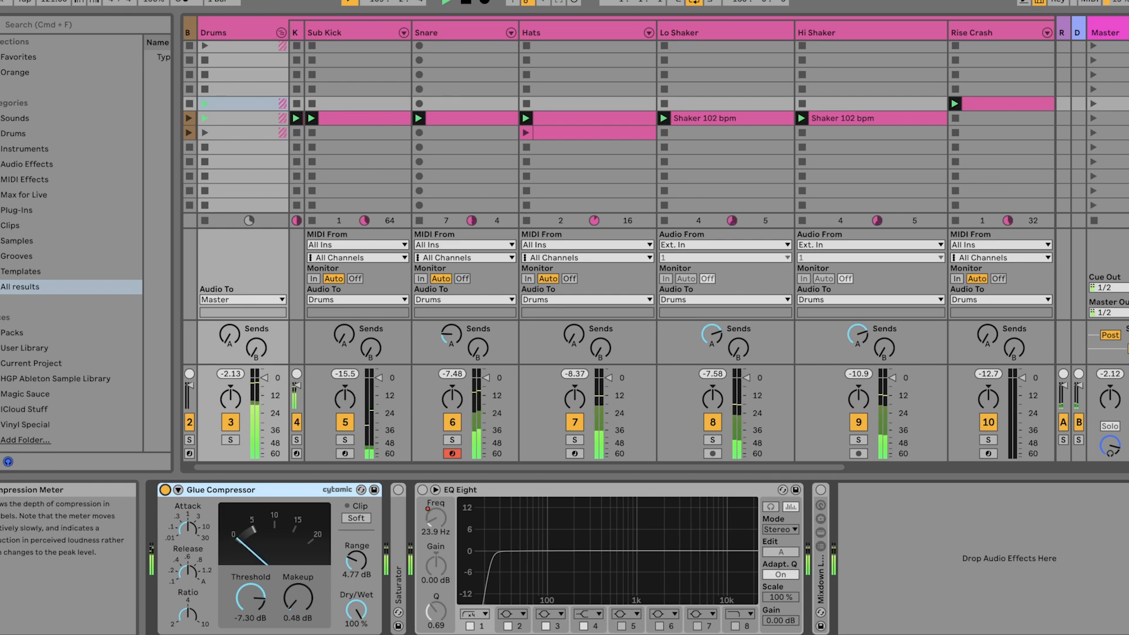
double_click(399, 525)
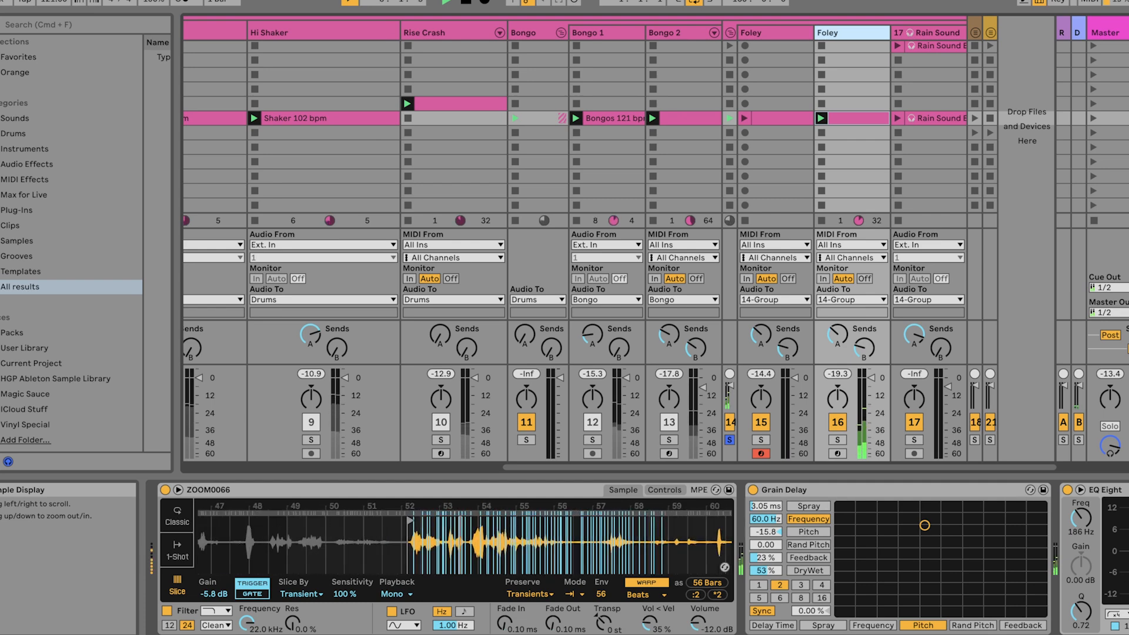
- Examine the sliced ZOOM0066 sample on the second Foley track and launch the Rain Sound clip
drag(464, 542, 507, 542)
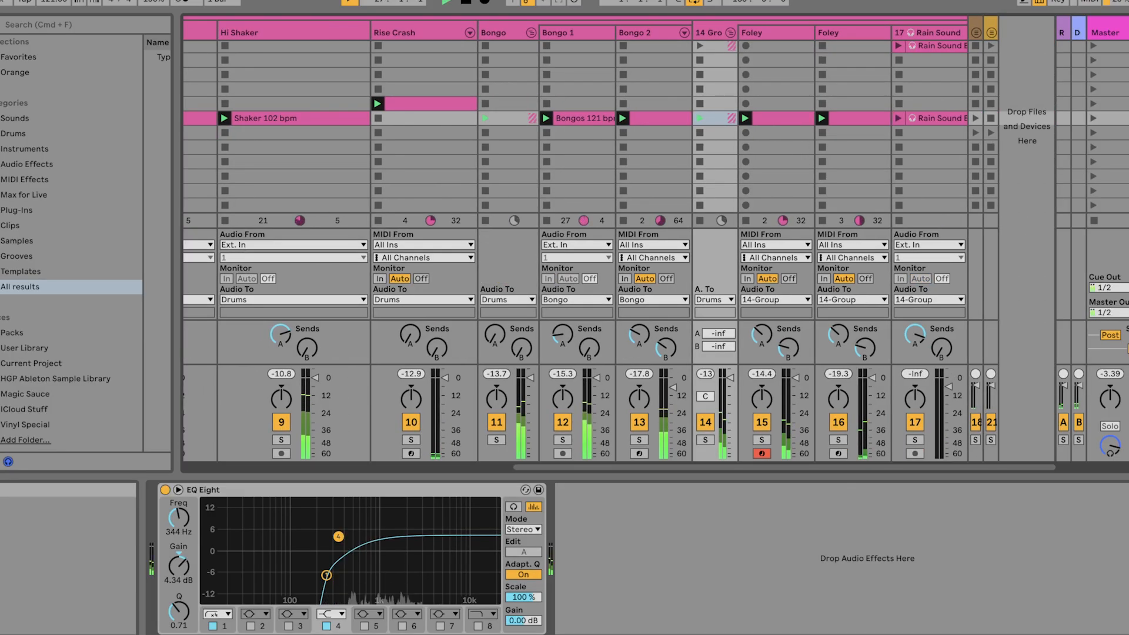
click(899, 118)
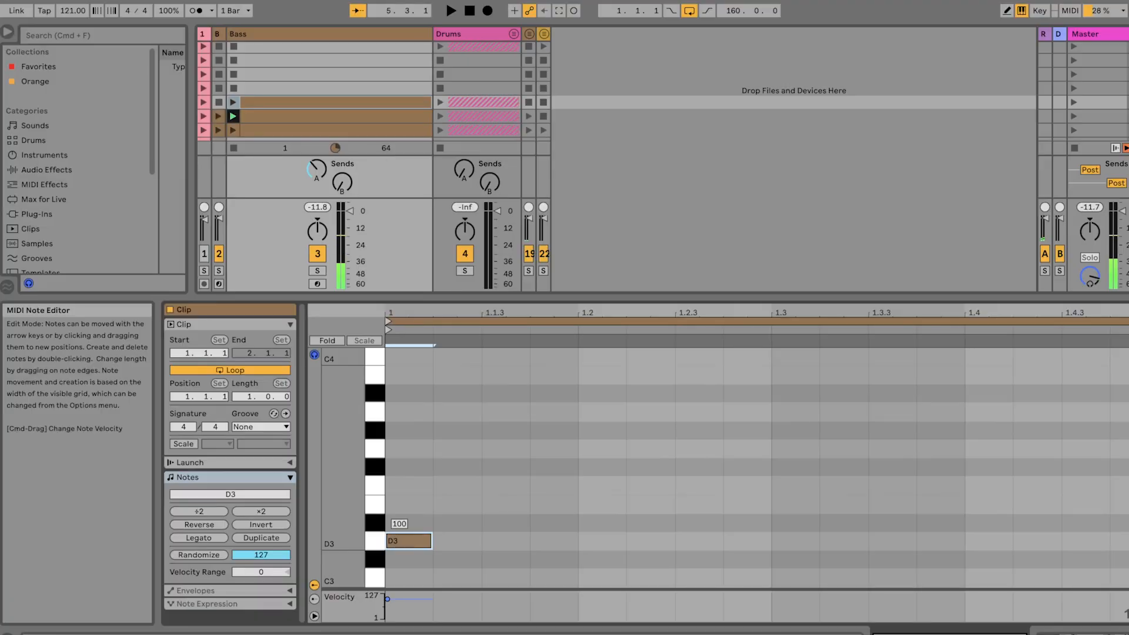
- Duplicate the D3 sixteenth note along the Bass clip as off-beat pairs and transpose the notes down an octave
key(super+d)
key(super+d)
key(super+d)
key(super+d)
key(super+d)
key(super+d)
key(super+d)
key(super+d)
key(super+d)
key(super+d)
key(super+d)
key(super+d)
key(super+d)
key(super+d)
key(super+d)
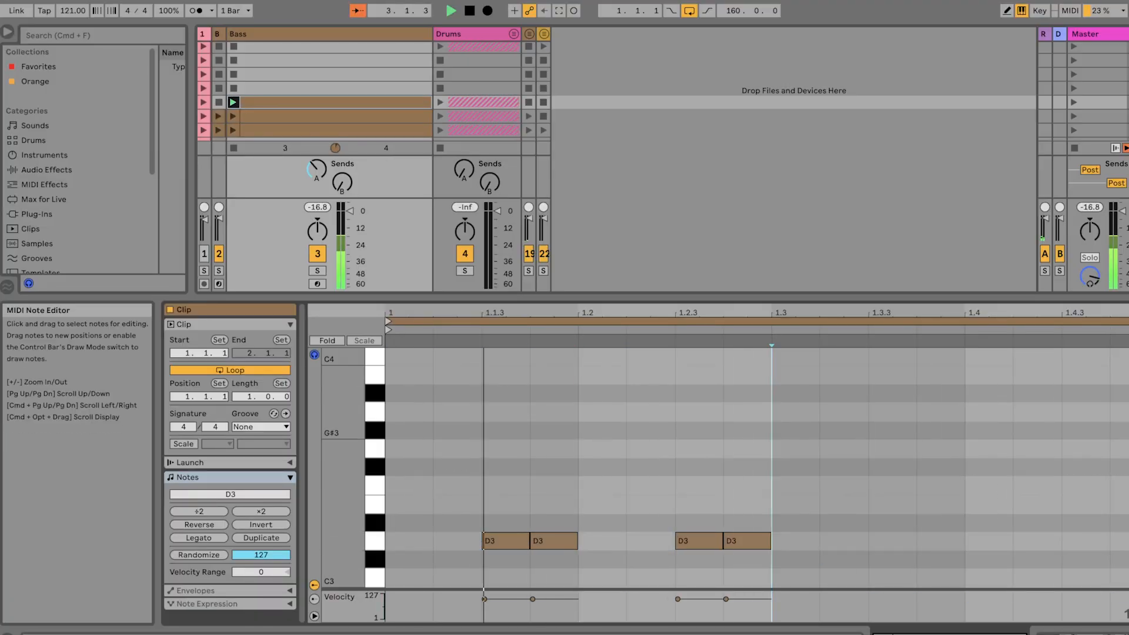
key(shift+Down)
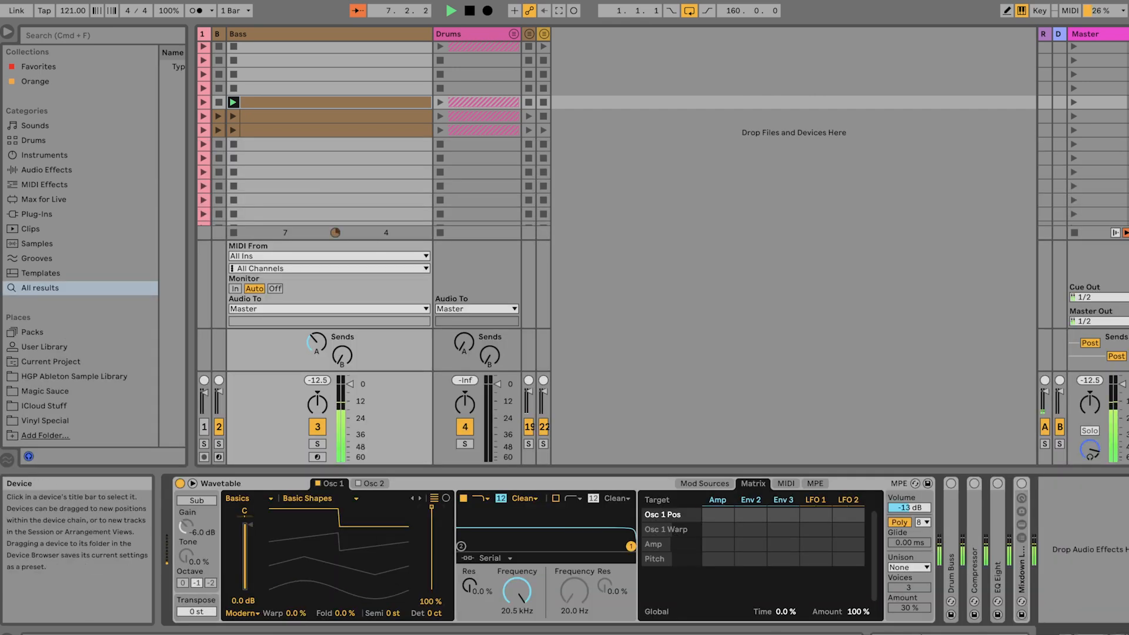
- Set Osc 1 Fold to 11 % in the bass Wavetable and modulate Filter 1 Freq with Env 2 by 40
drag(345, 613, 345, 611)
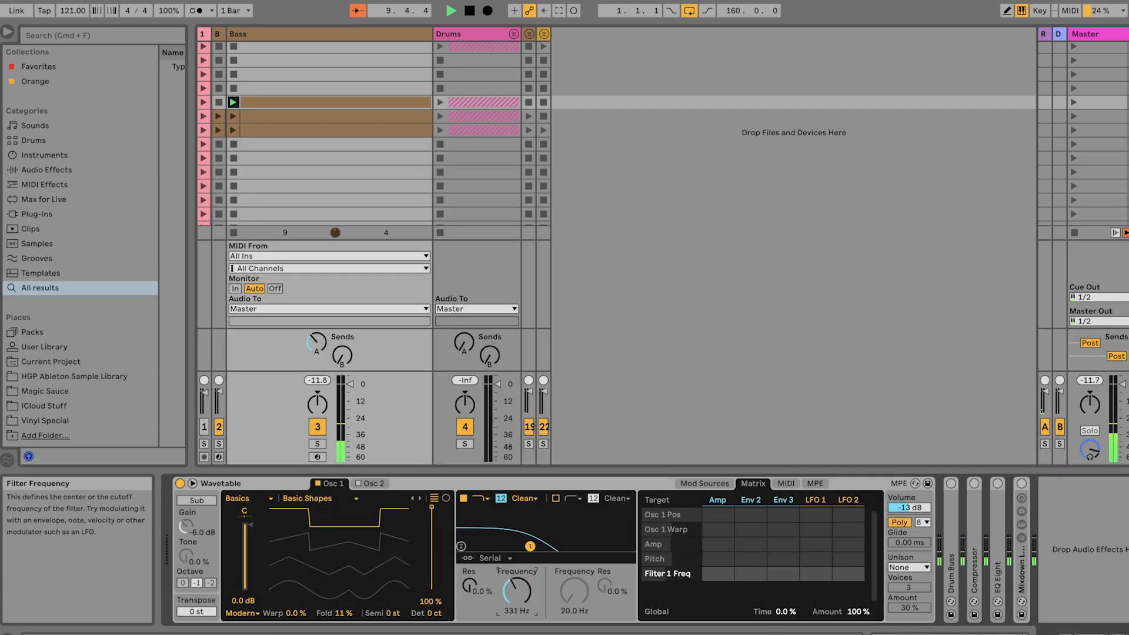
drag(751, 574, 751, 562)
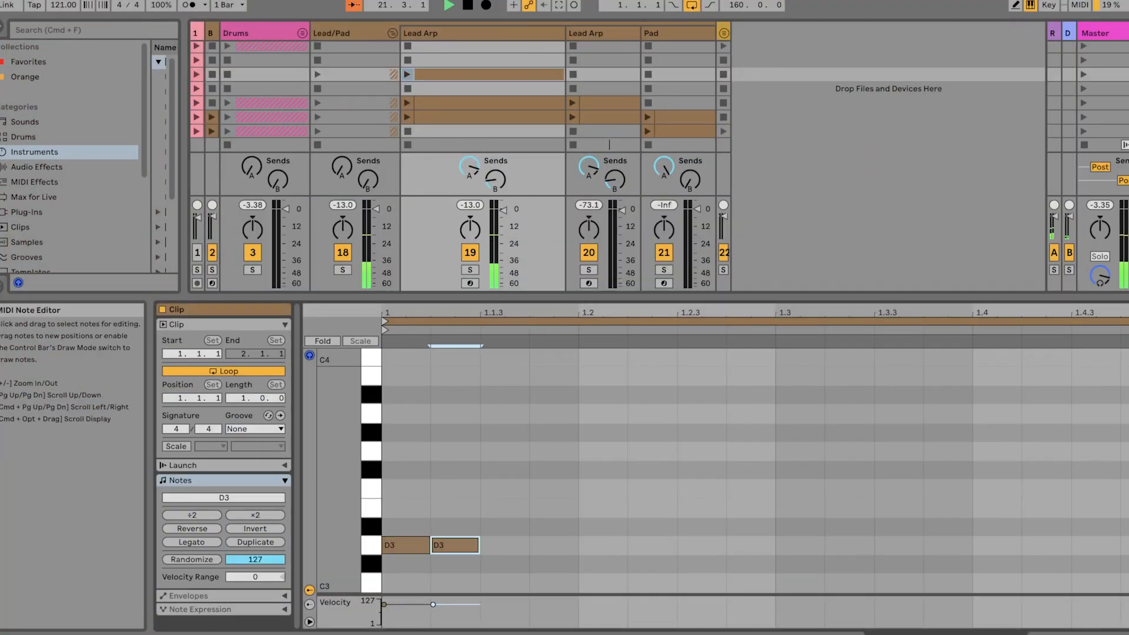
- Move the Lead Arp clip's repeated D3 sixteenth notes alternately to A3 and G3, and add a D3 on beat 2
key(space)
drag(406, 545, 406, 414)
drag(455, 545, 455, 451)
drag(504, 545, 505, 414)
drag(554, 545, 554, 451)
double_click(603, 545)
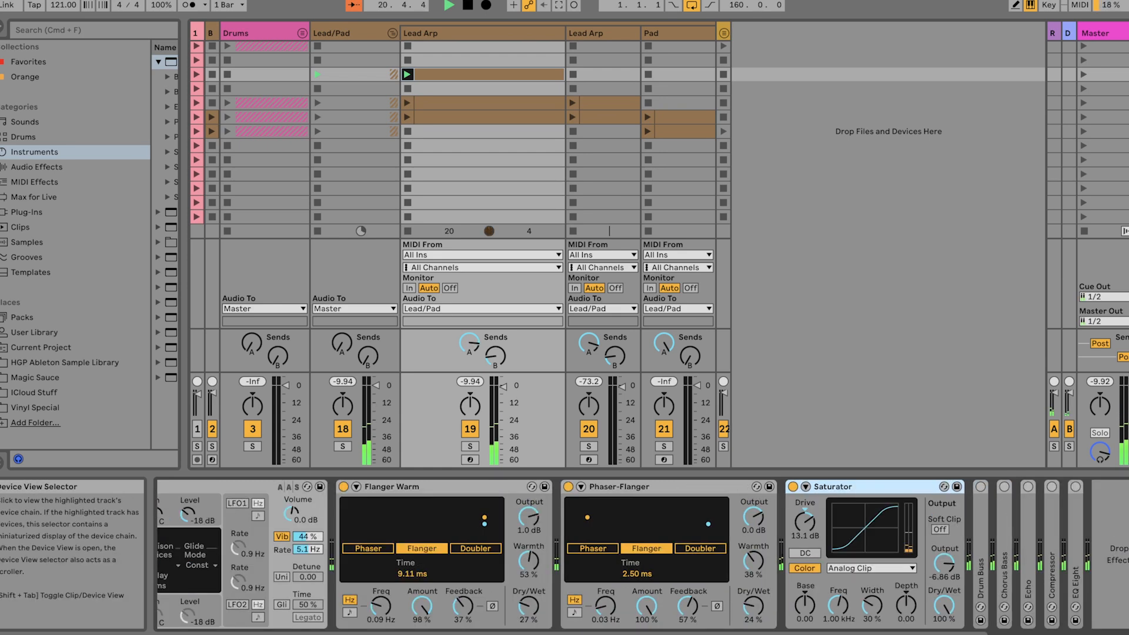
- Expand the Drum Buss on the Lead Arp track and select the Filter 1 frequency of its Analog synth
double_click(981, 547)
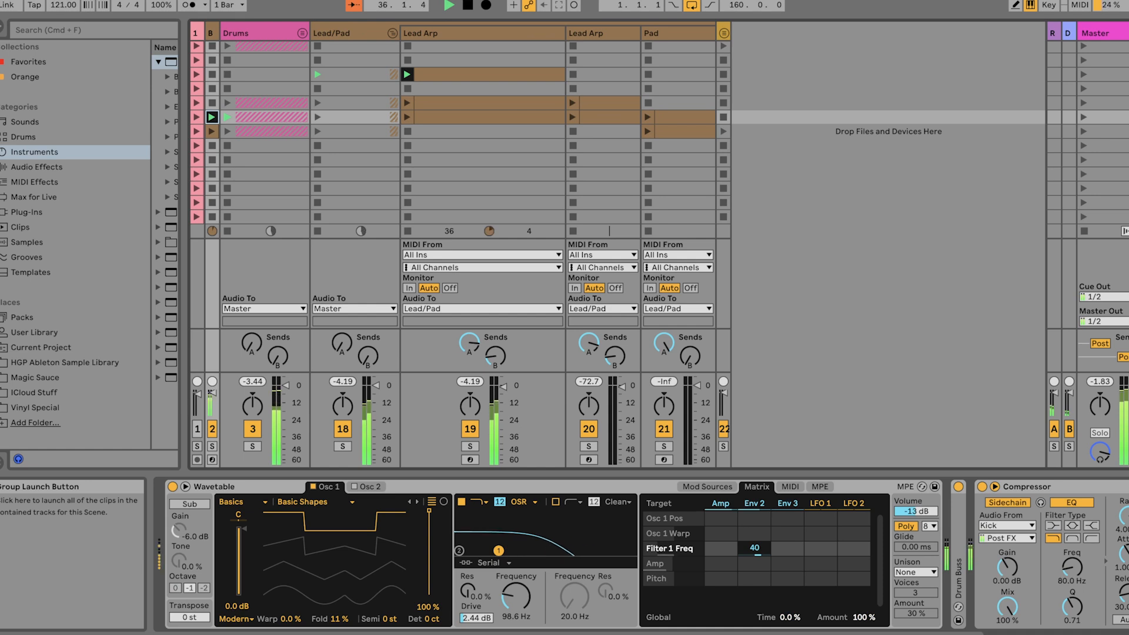
click(449, 34)
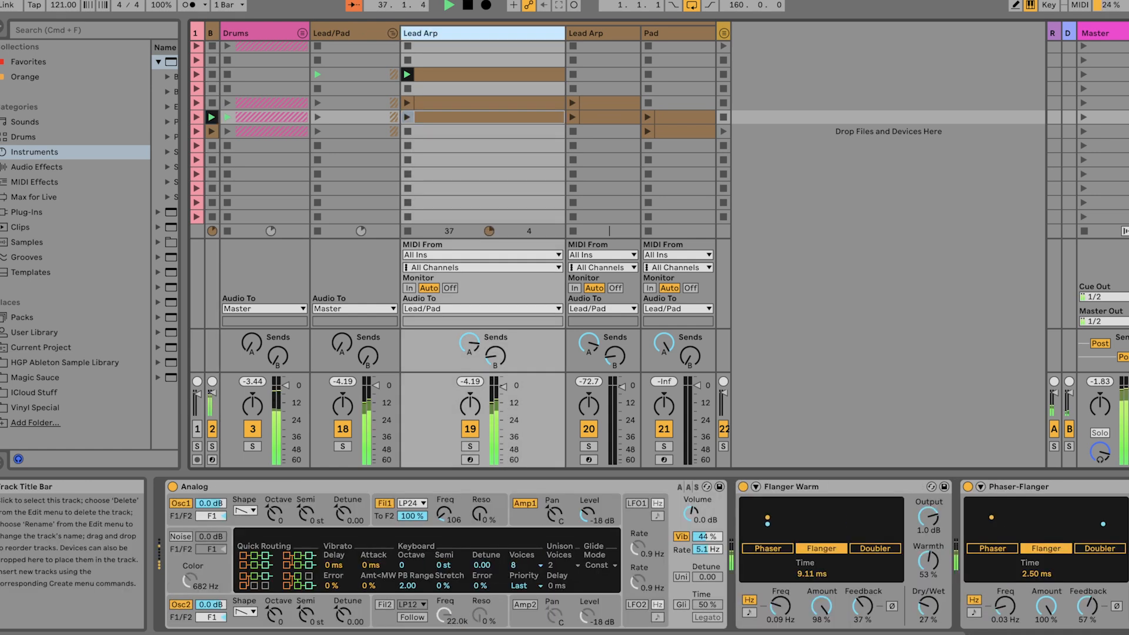
click(445, 513)
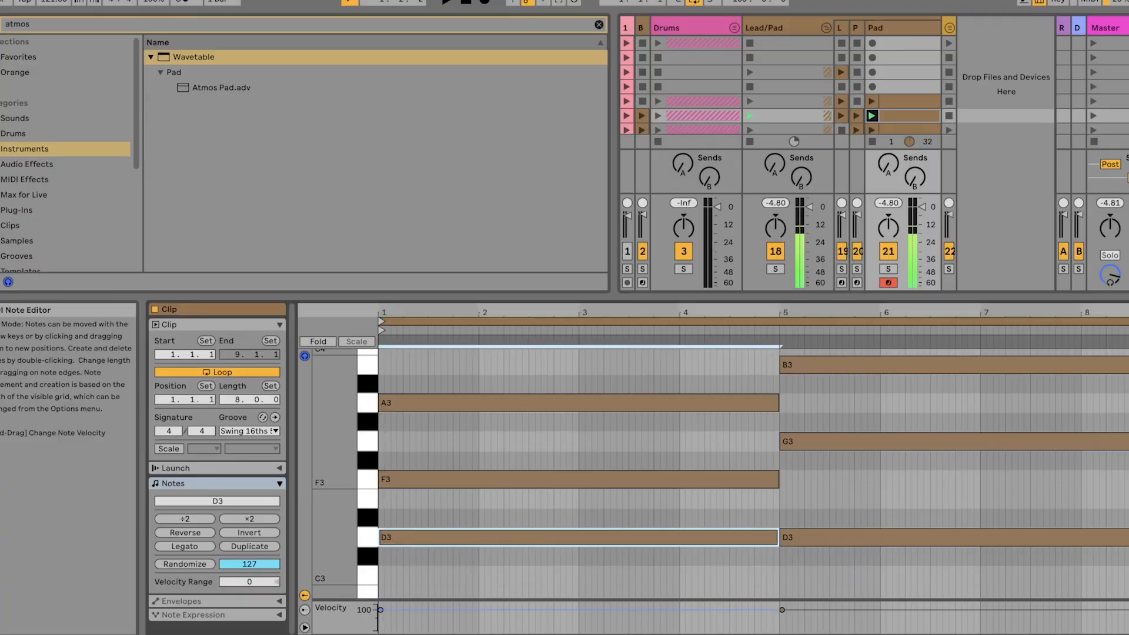
- Go through the Pad clip's chord notes, F3 and A3 in the first chord and D3, G3 and B3 in the second
click(579, 479)
click(579, 403)
click(883, 537)
click(882, 442)
click(882, 365)
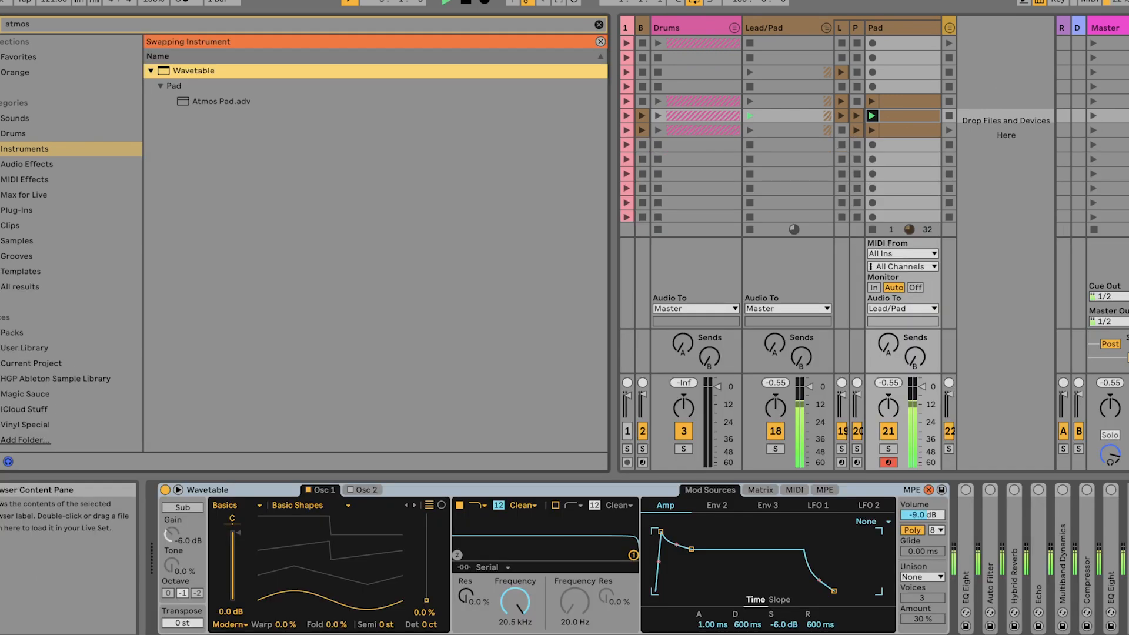
- Swap the Pad track's Wavetable to the Atmos Pad preset and show its second oscillator
click(221, 101)
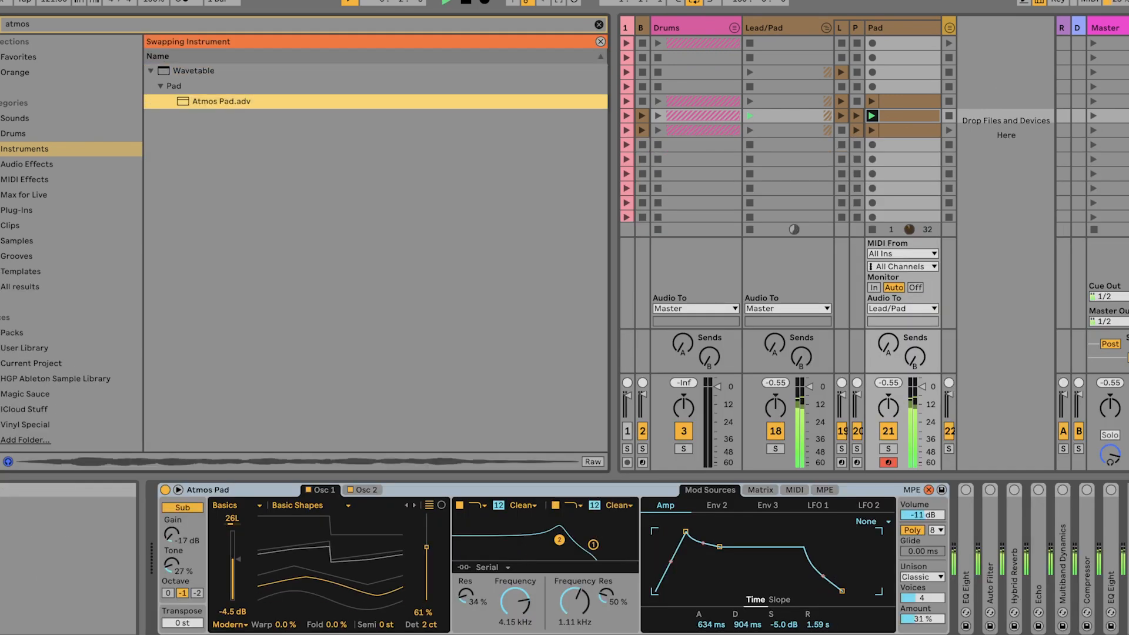
click(366, 490)
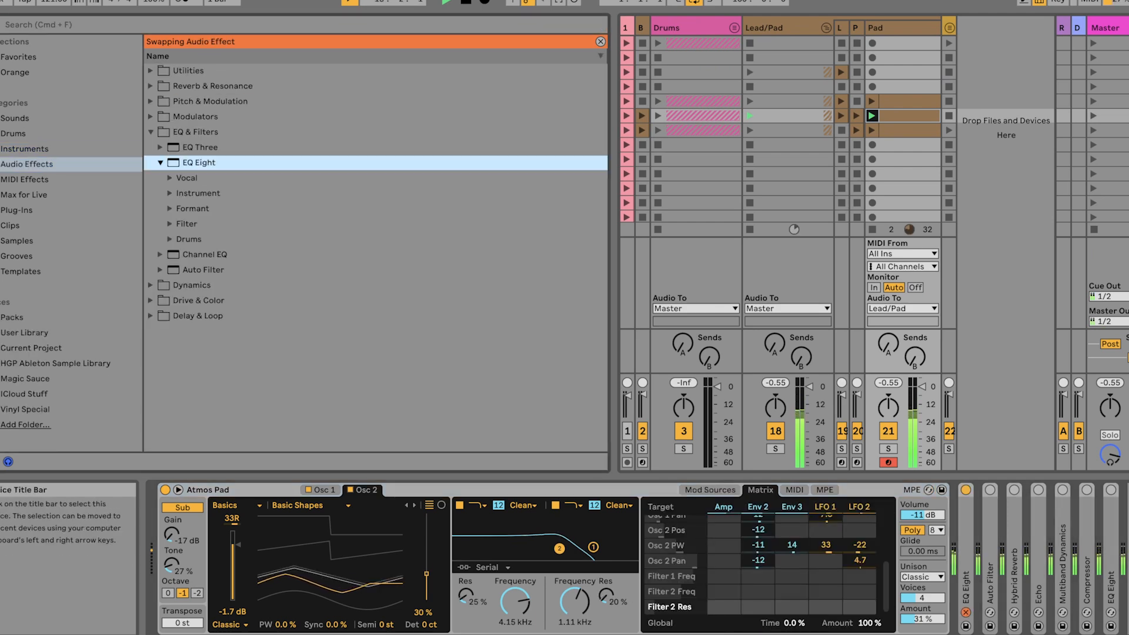
- Expand the Pad track's EQ Eight and Auto Filter, and raise the Auto Filter cutoff to 9.11 kHz
double_click(966, 523)
click(1035, 634)
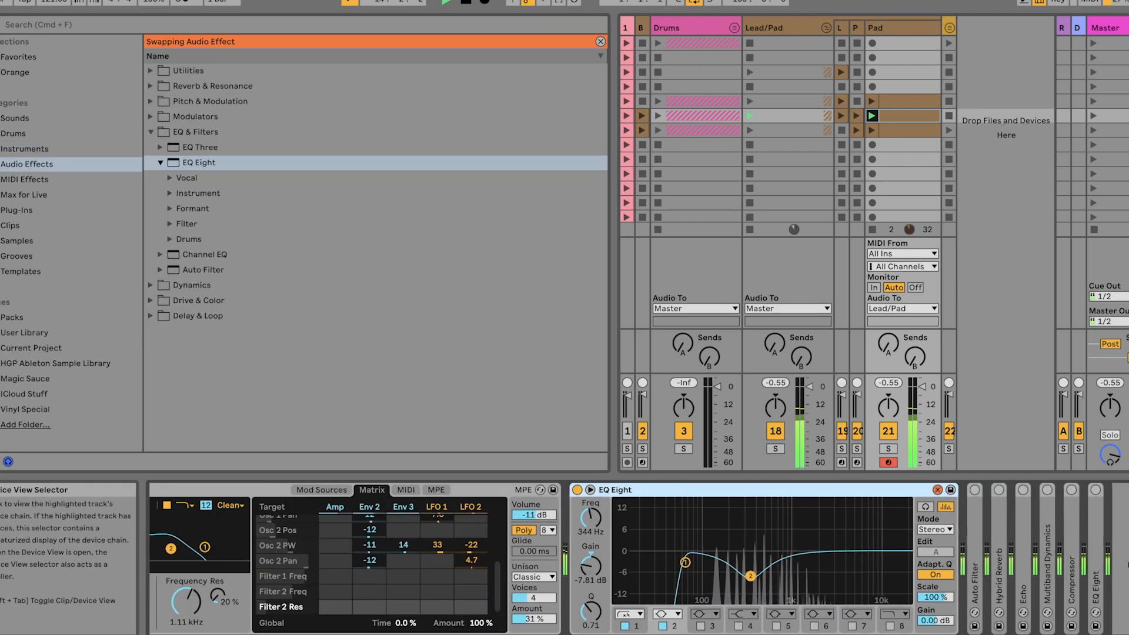
double_click(974, 530)
click(1035, 634)
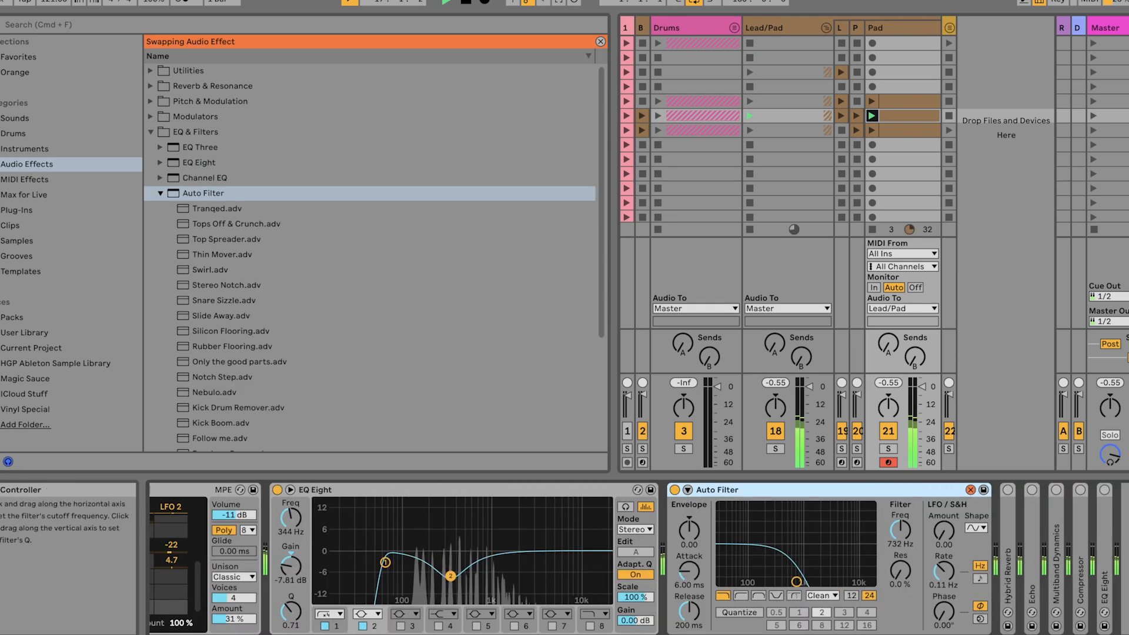
drag(797, 581, 854, 582)
- Expand the Pad track's Hybrid Reverb, set its Shimmer to 20 %, and adjust the Echo's Dry/Wet mix
double_click(1008, 529)
click(1035, 634)
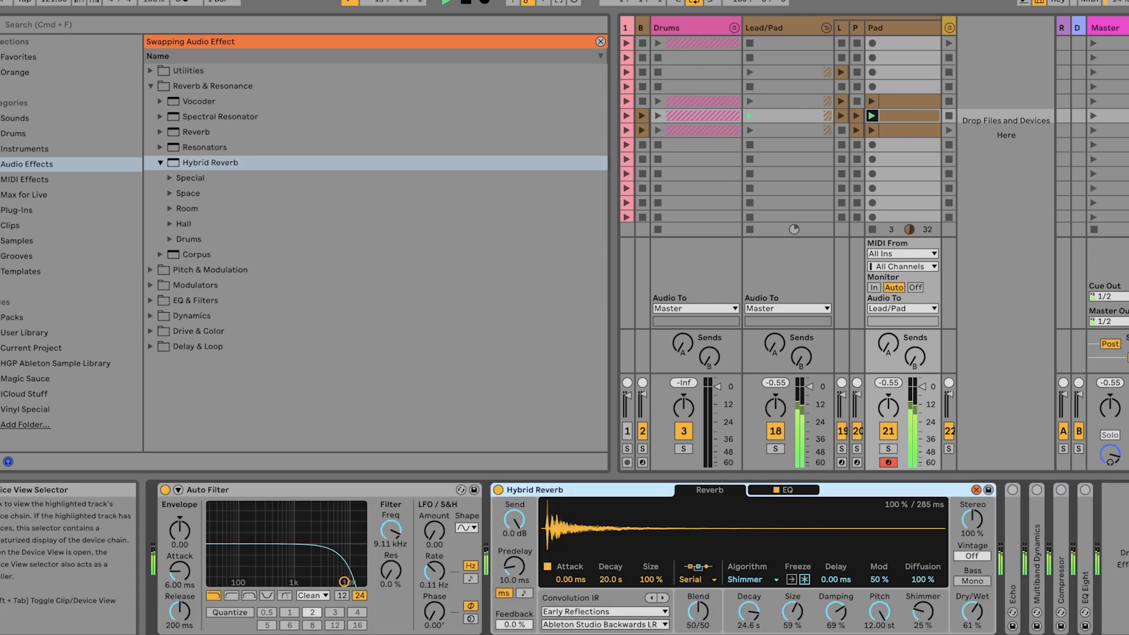
drag(924, 612, 923, 634)
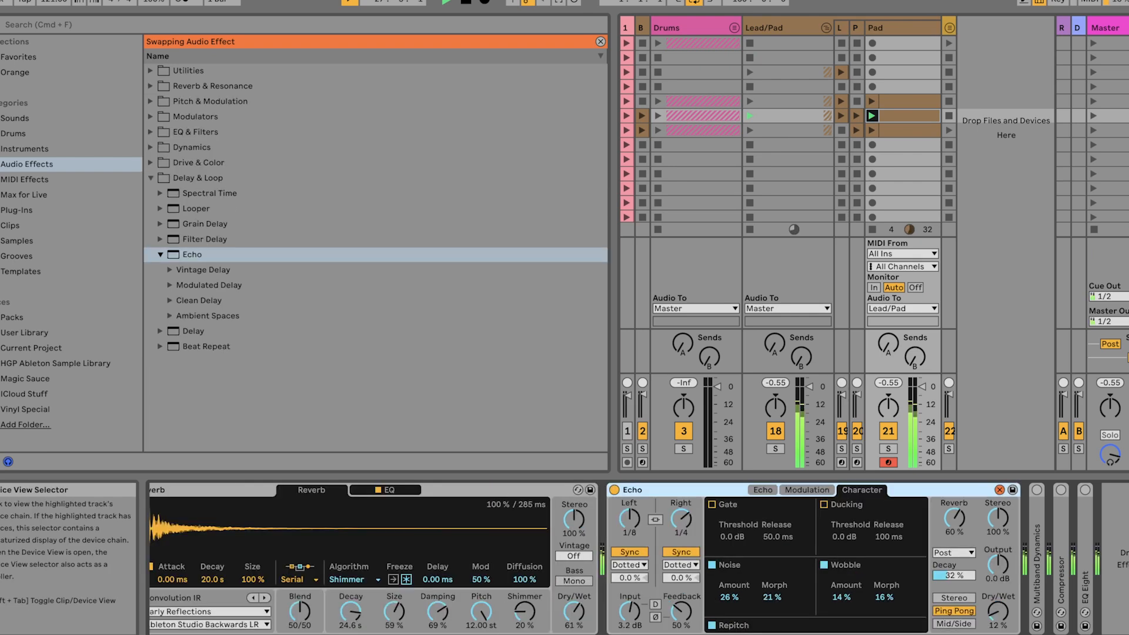
drag(998, 612, 998, 608)
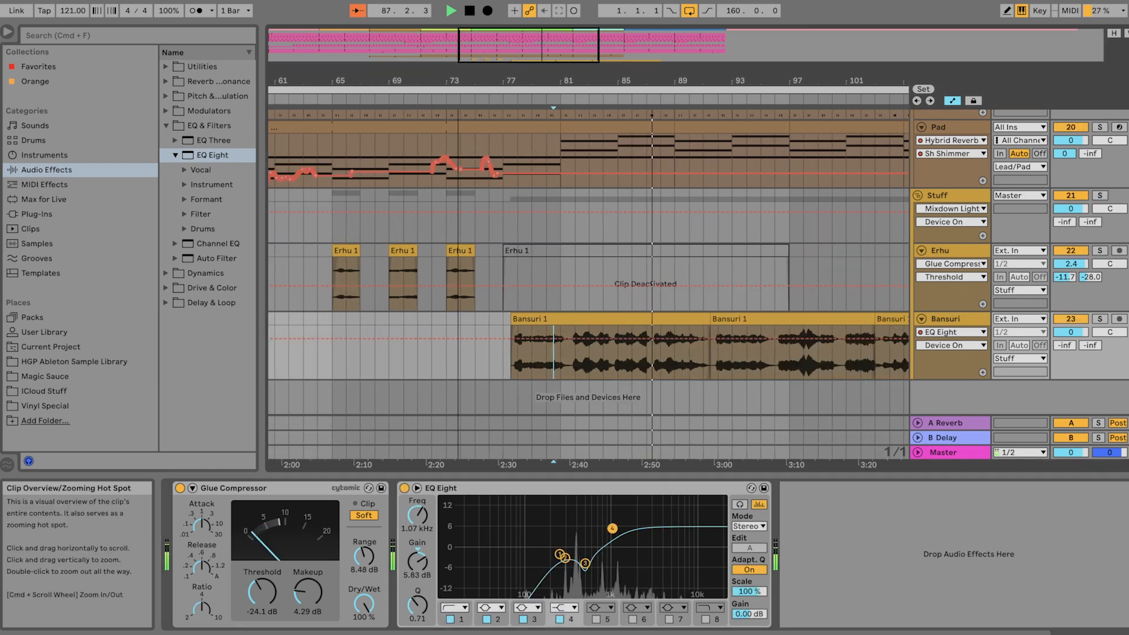
drag(500, 44, 544, 47)
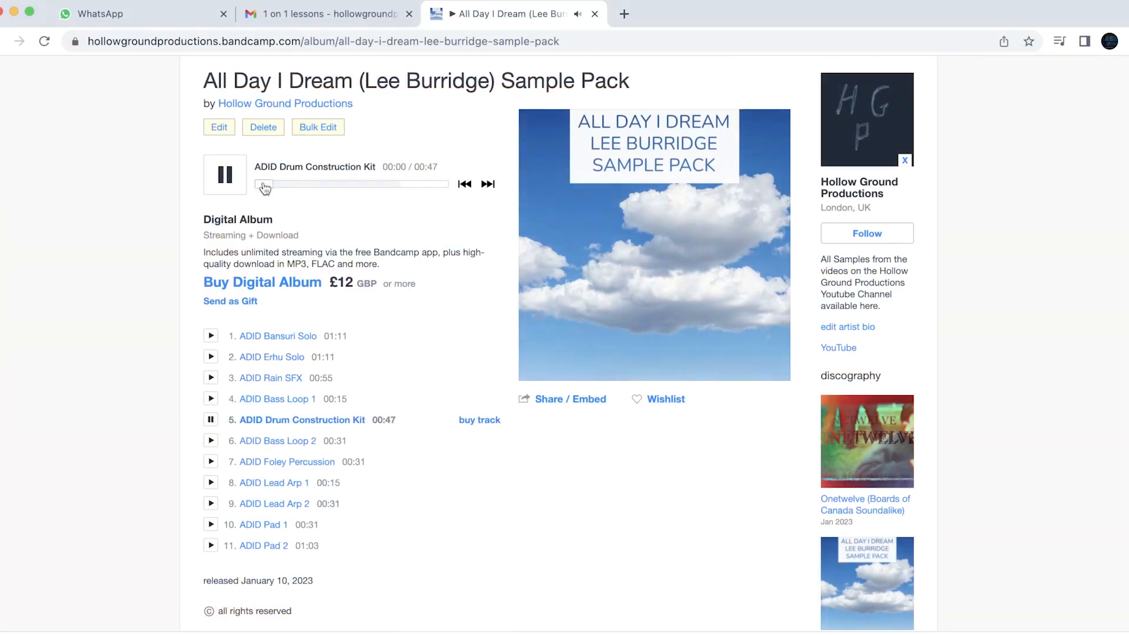
- Switch to the sample pack's Bandcamp page and skip ahead in the ADID Drum Construction Kit preview
drag(264, 189, 310, 189)
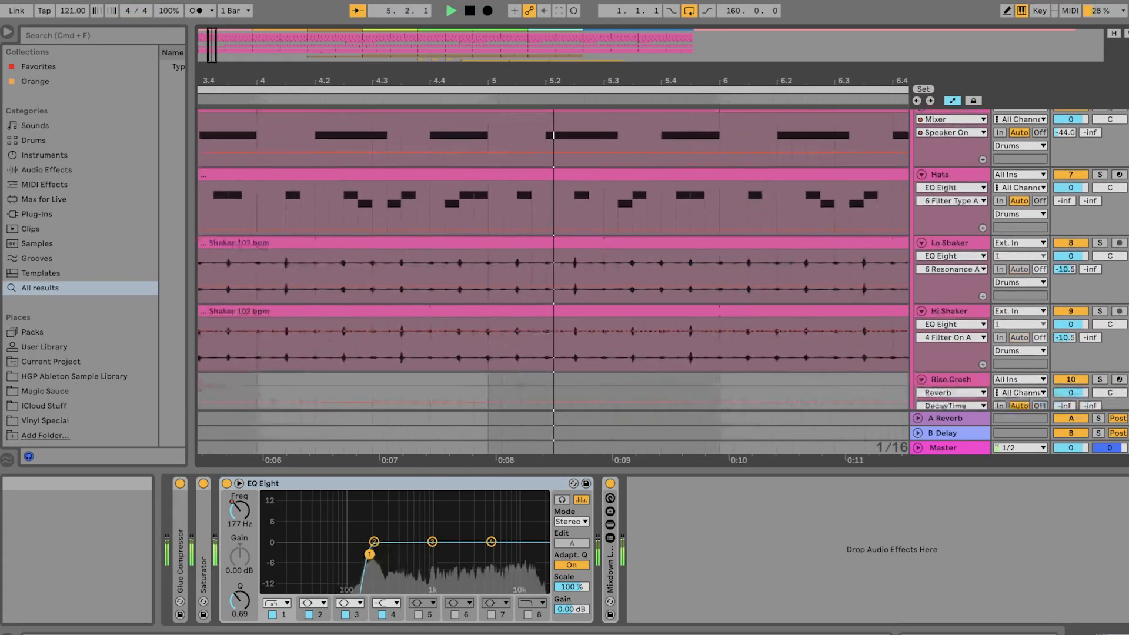
- Switch back to Ableton Live and enlarge the Drums group's EQ Eight spectrum display beneath the arrangement
scroll(553, 258, up, 8)
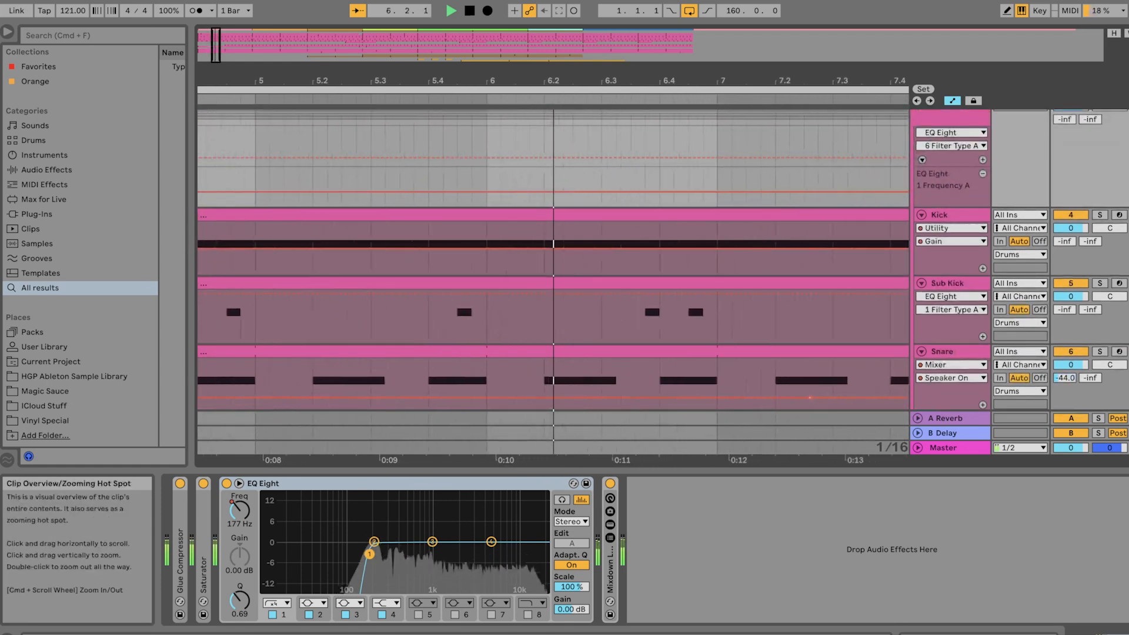
scroll(553, 259, down, 8)
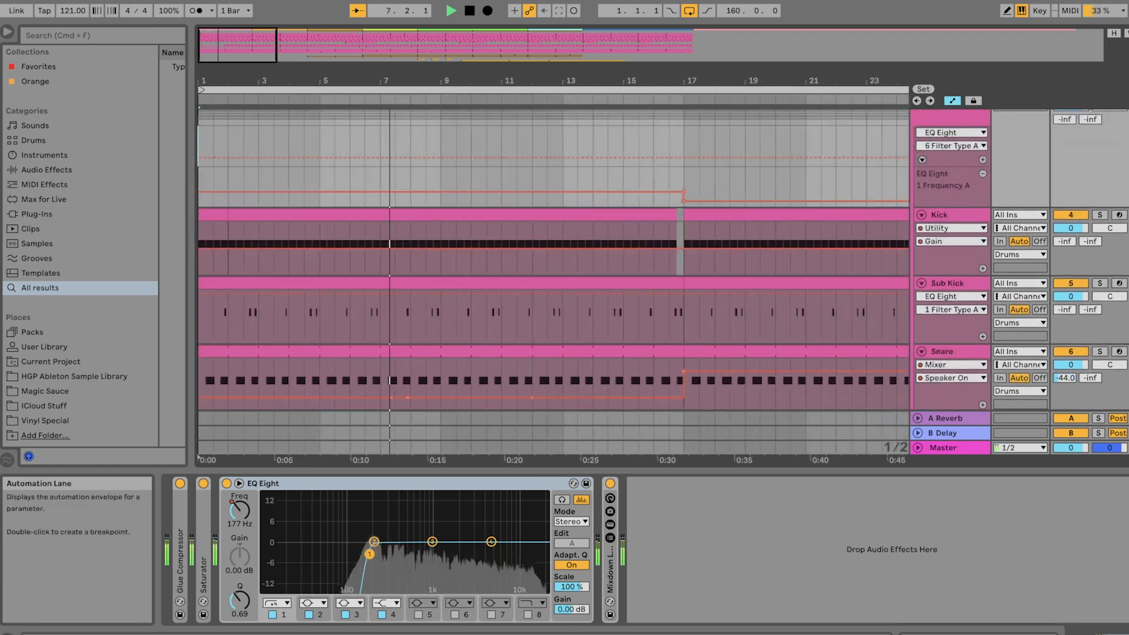
scroll(382, 259, up, 6)
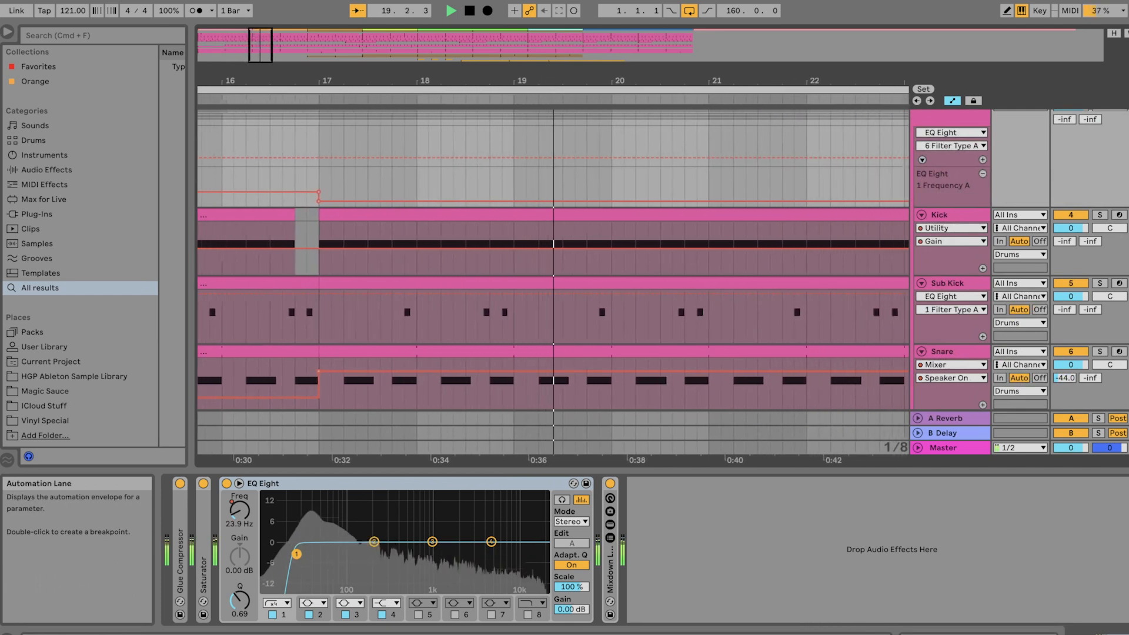
double_click(365, 517)
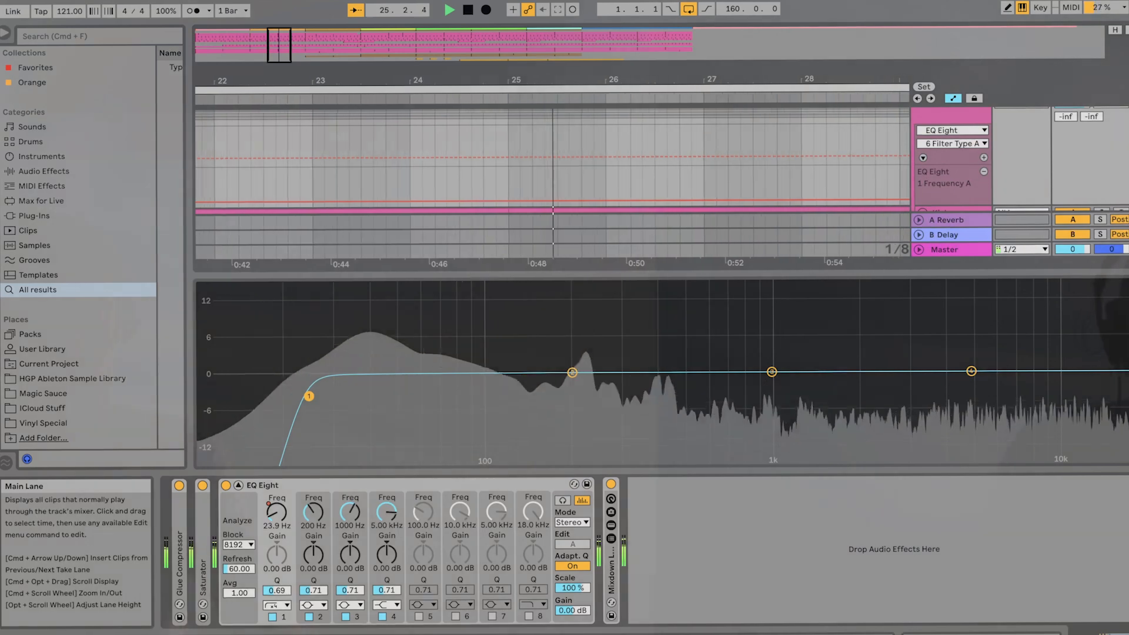
- Return the Drums group's EQ Eight to its compact display and hide the device view to make room for the drum tracks
click(239, 485)
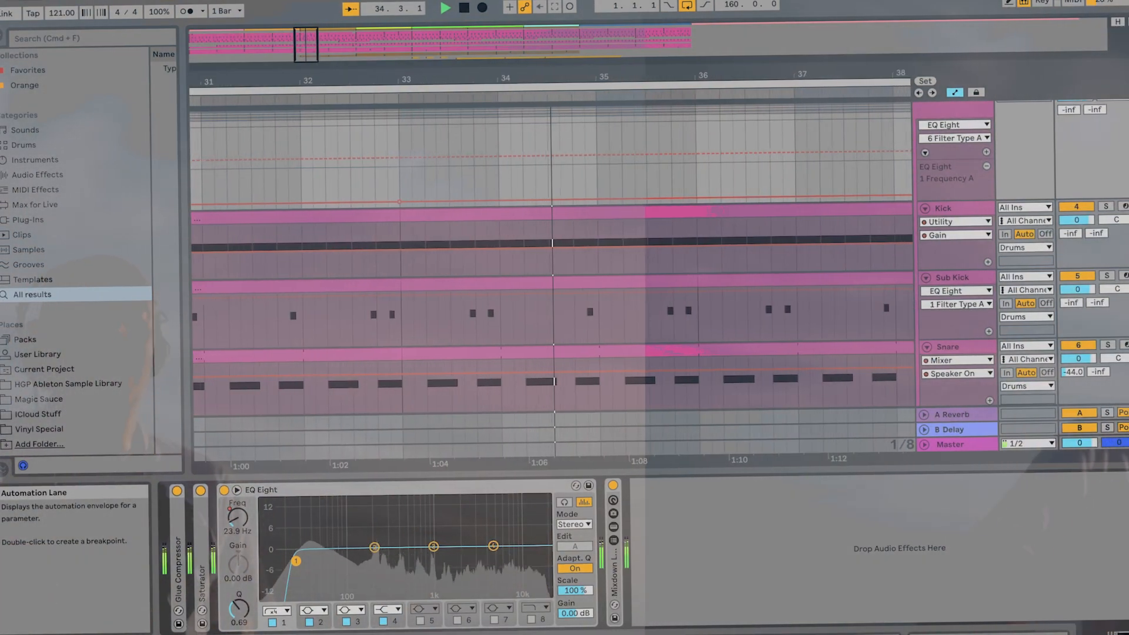
key(super+alt+l)
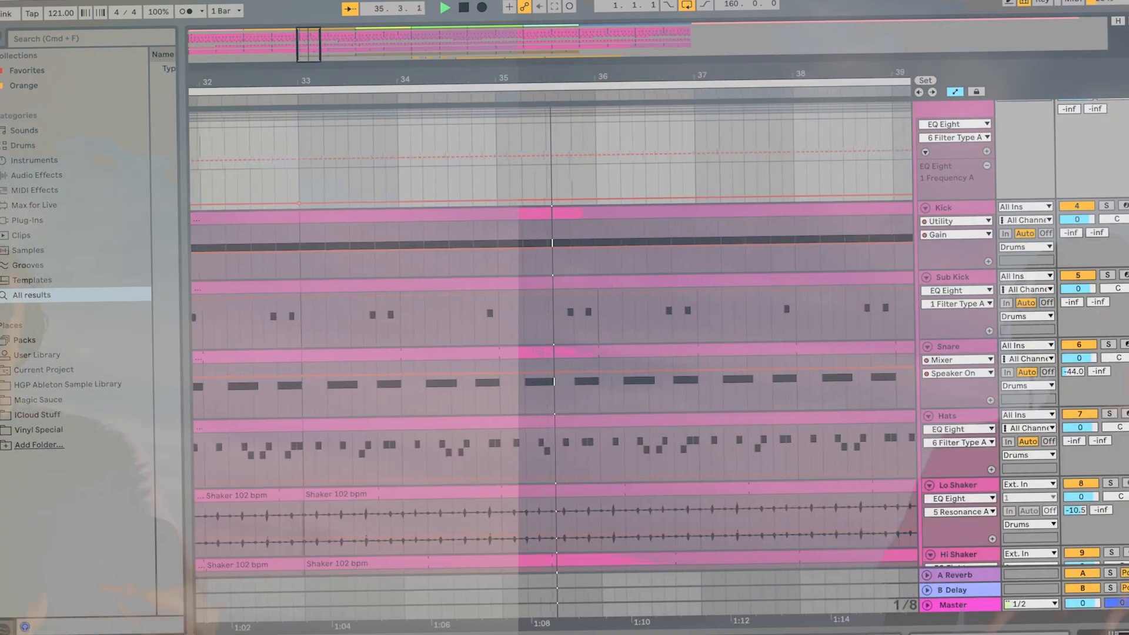
scroll(553, 329, down, 3)
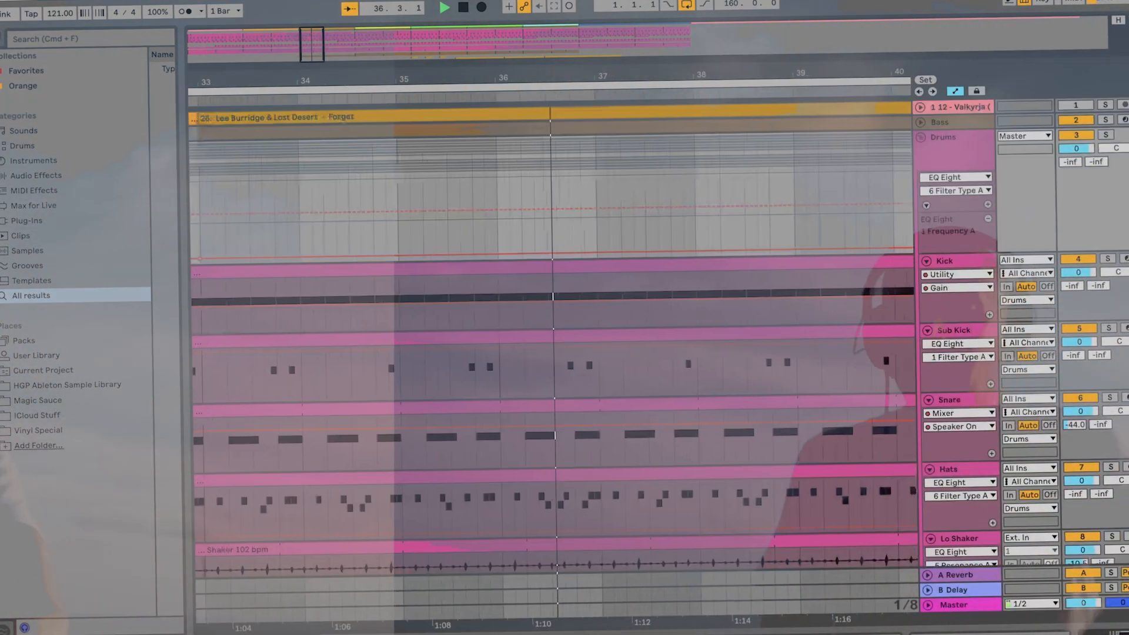
- Unfold the Bass track in the arrangement and show its Wavetable and Compressor device chain
scroll(553, 329, up, 5)
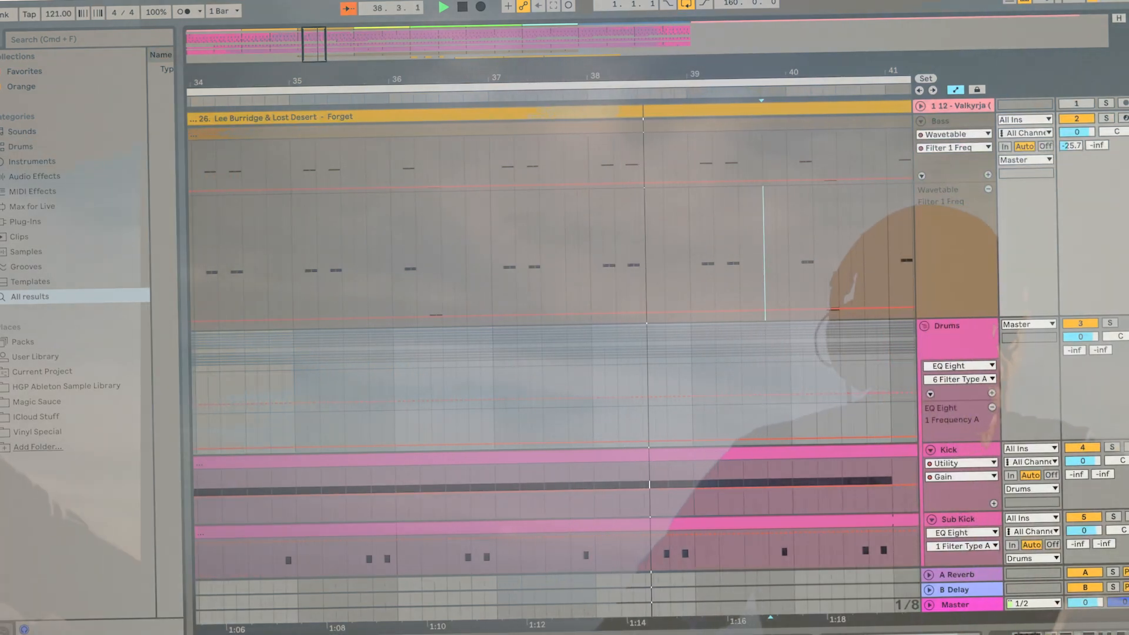
key(shift+Tab)
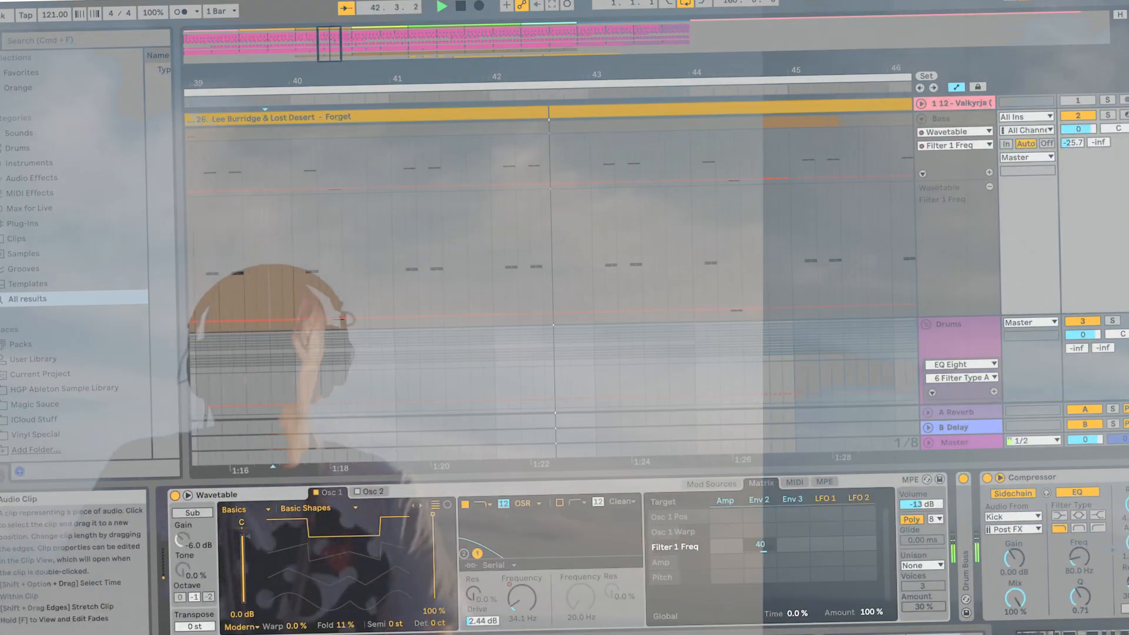
- Look through the arrangement's tracks from the Drums group down to the Stuff group during playback
scroll(553, 270, down, 5)
scroll(553, 271, down, 3)
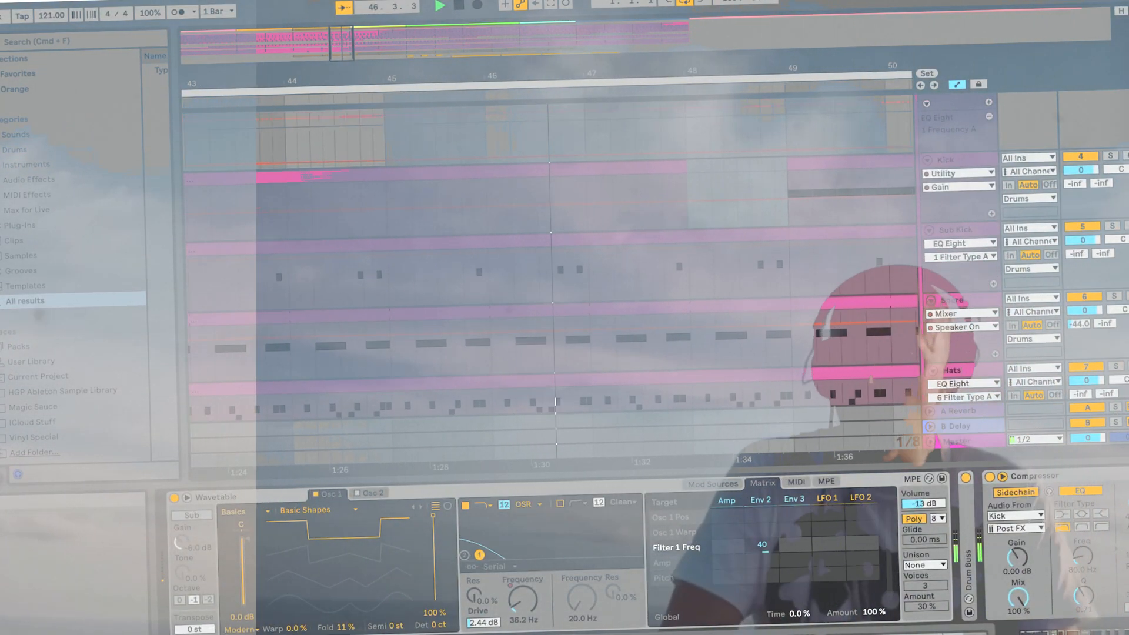
scroll(550, 265, down, 5)
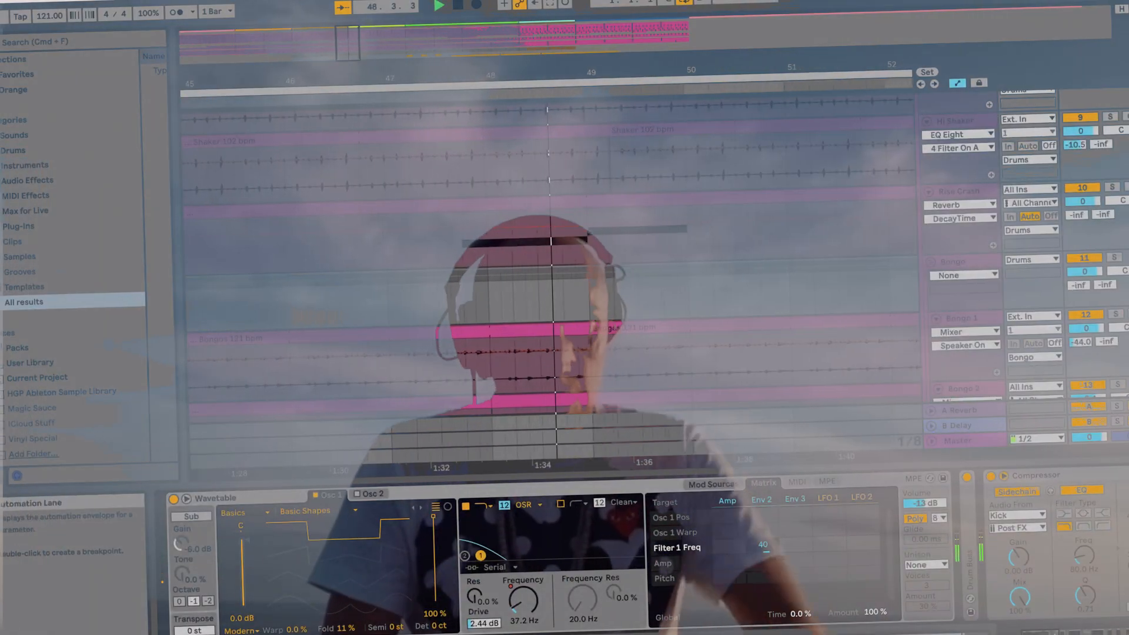
scroll(550, 265, down, 4)
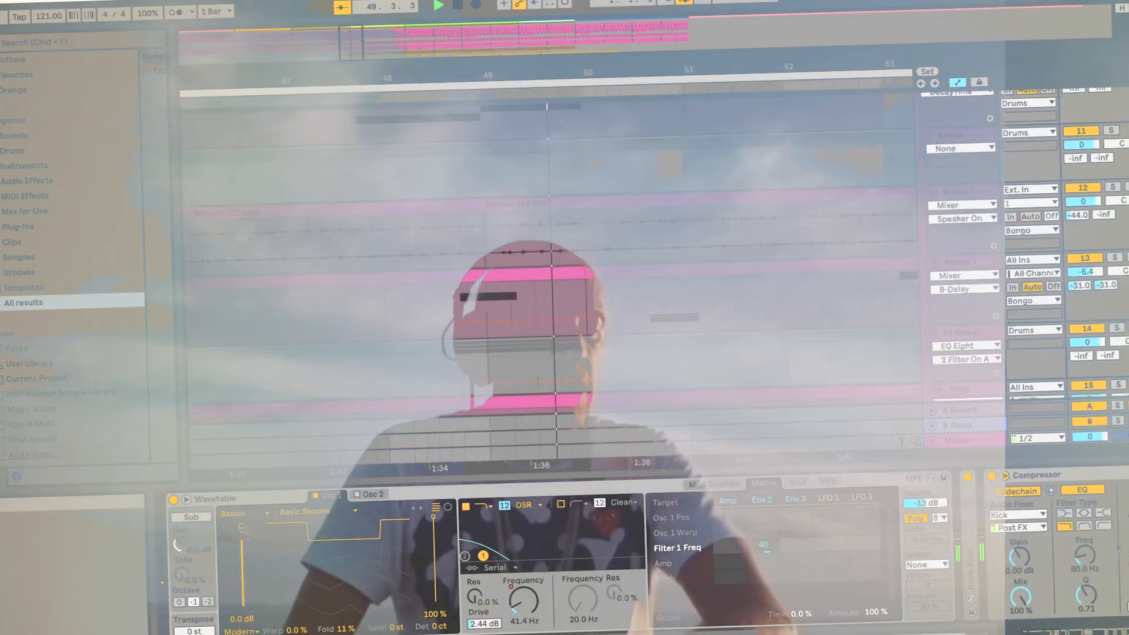
scroll(550, 264, down, 6)
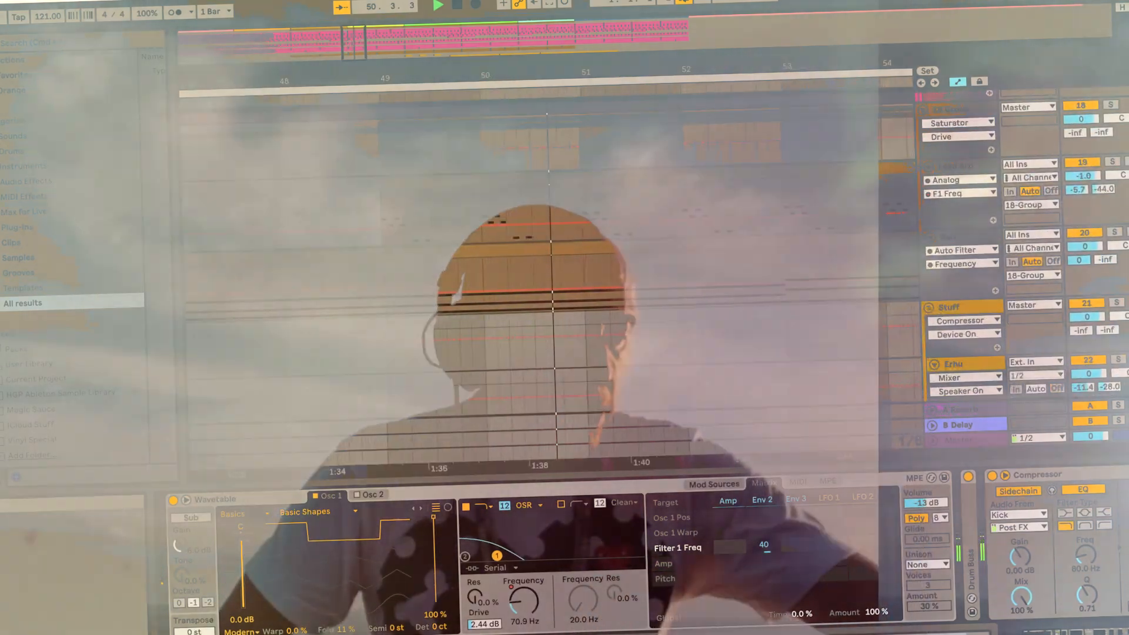